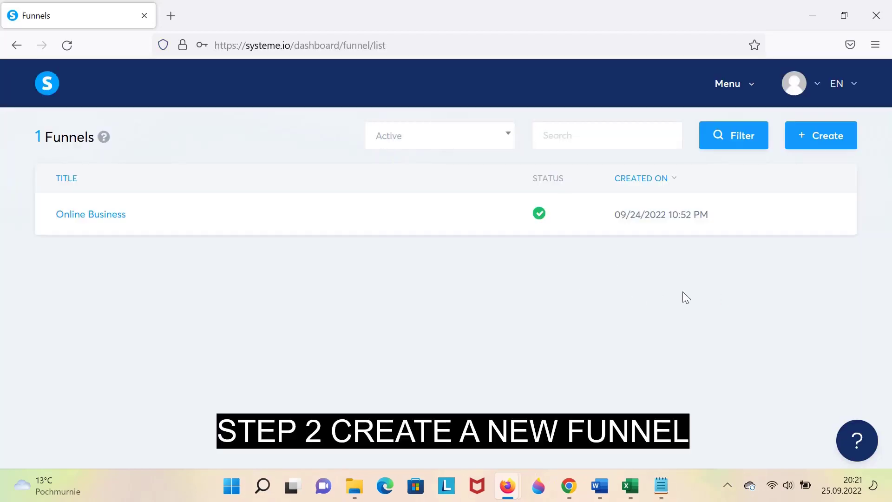
Create a Build an audience funnel named 'Content Generator' with U.S. Dollar currency.
left_click(742, 88)
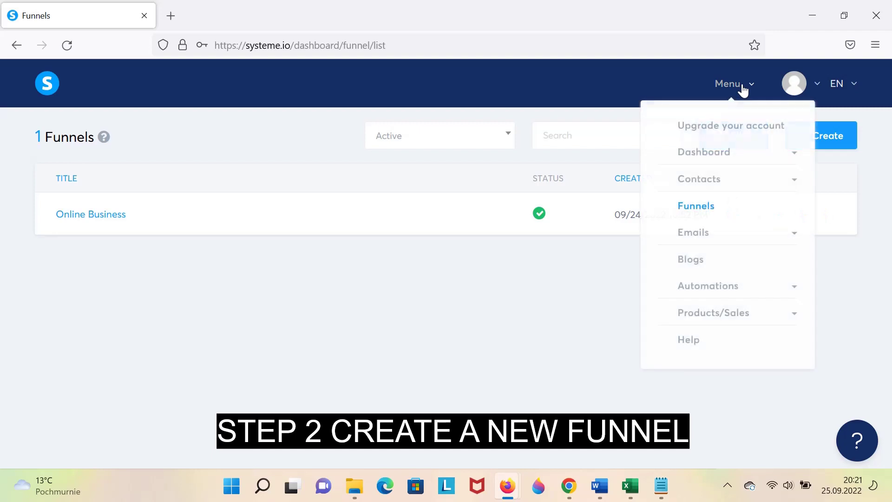
left_click(691, 215)
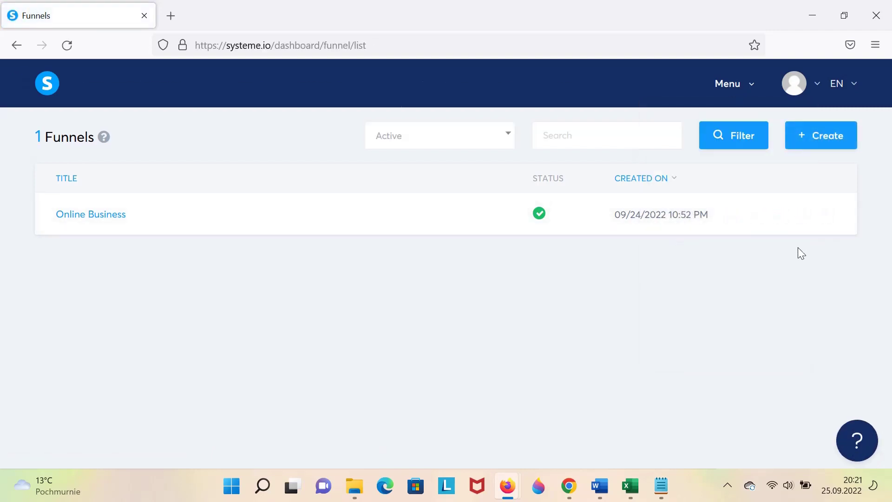
left_click(819, 138)
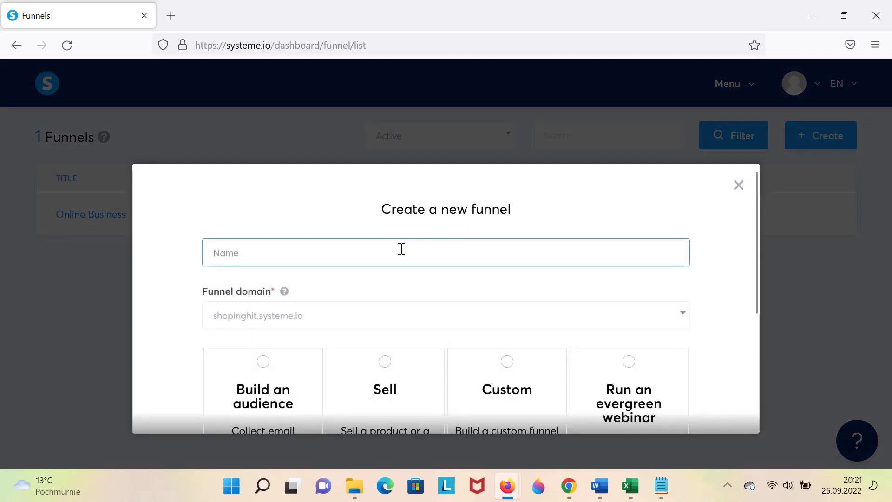
type("Content Generator")
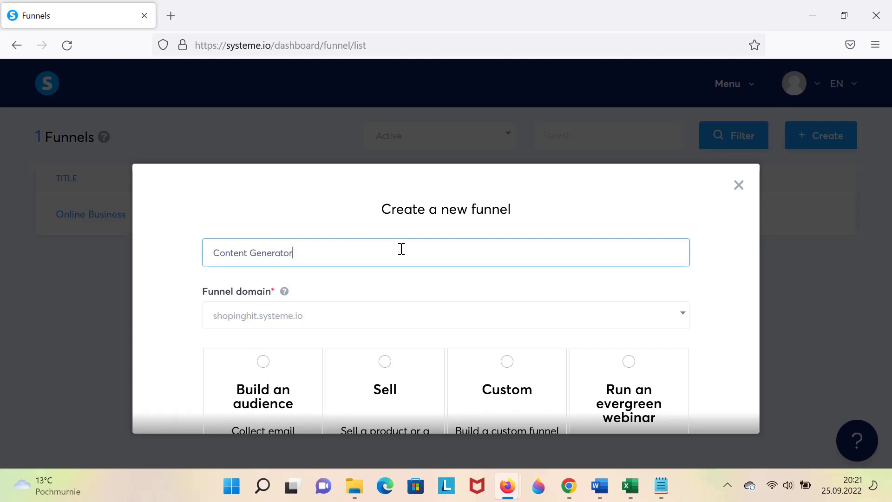
scroll(401, 249, "down", 2)
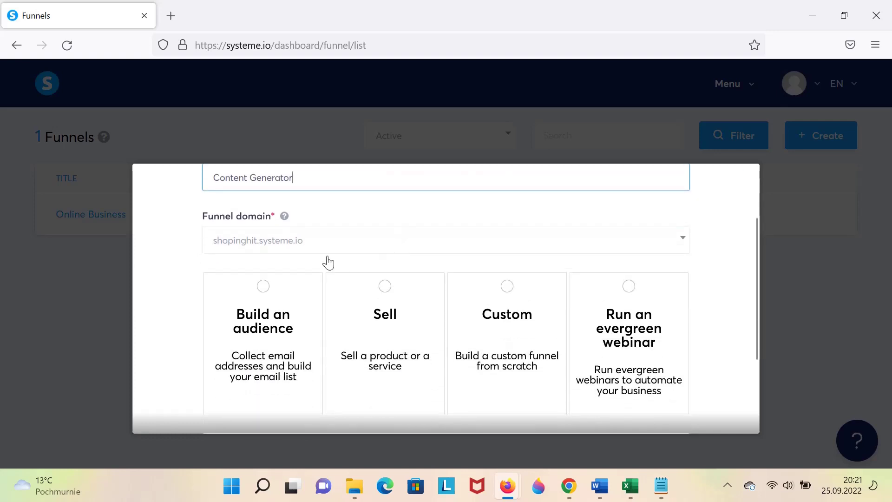
left_click(177, 286)
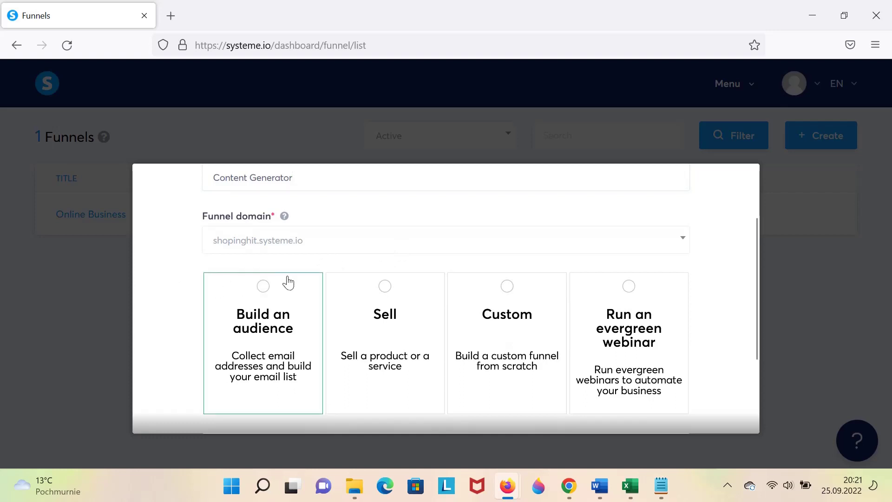
left_click(265, 292)
scroll(266, 295, "down", 2)
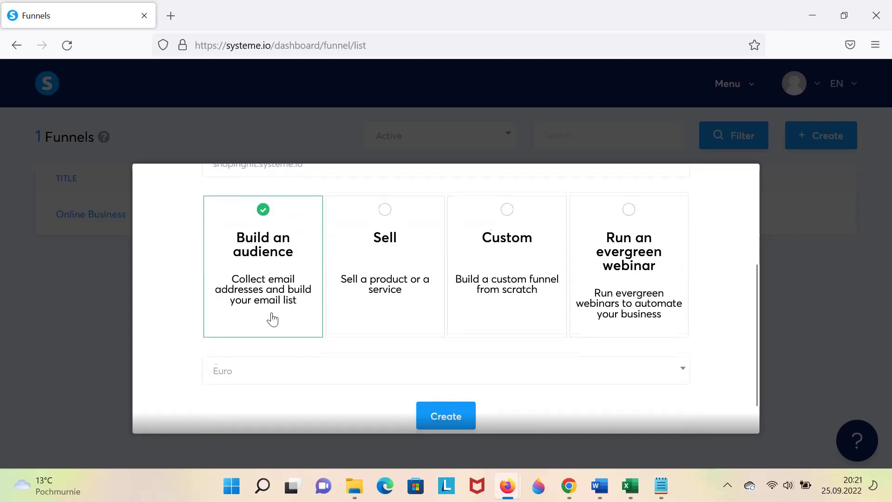
scroll(372, 332, "down", 1)
left_click(678, 341)
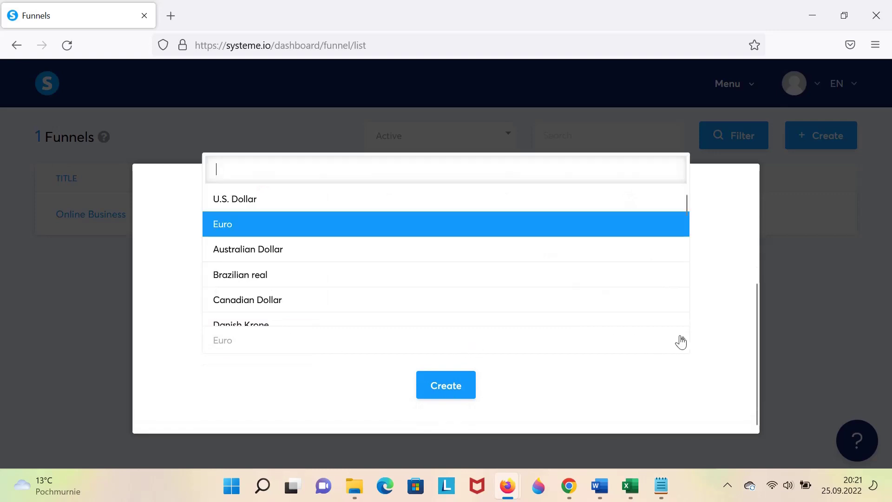
left_click(308, 212)
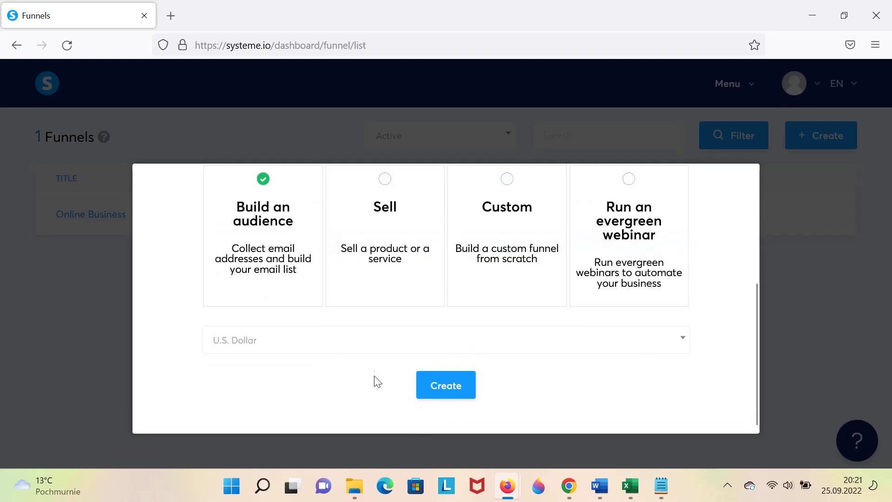
left_click(442, 394)
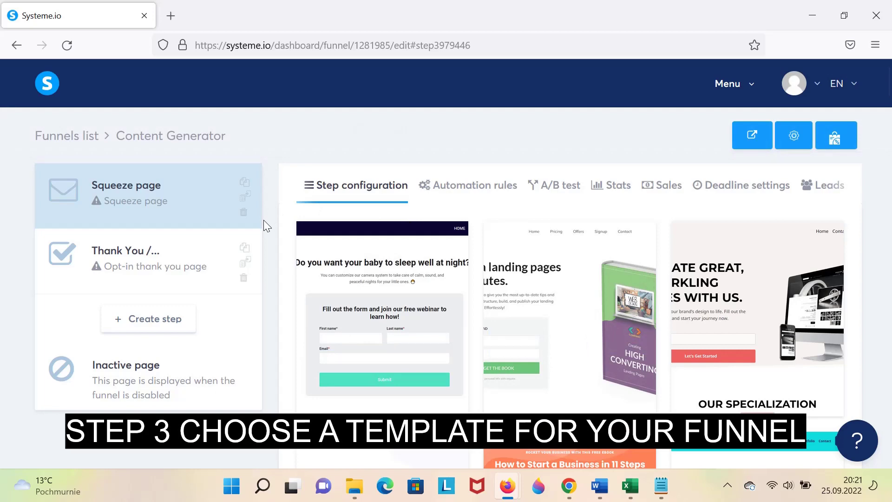
Apply the desert 'The 3 step system to sell on autopilot!' template to the squeeze page.
scroll(398, 269, "down", 3)
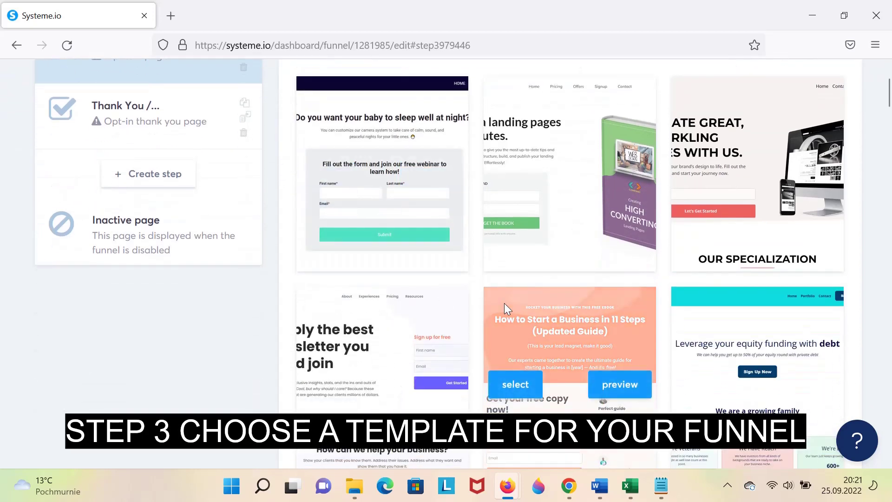
scroll(504, 303, "down", 10)
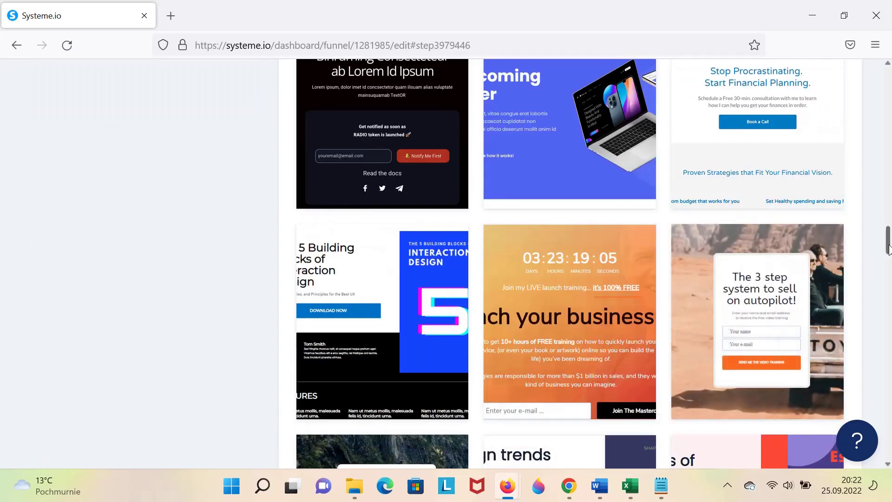
left_click_drag(888, 249, 889, 254)
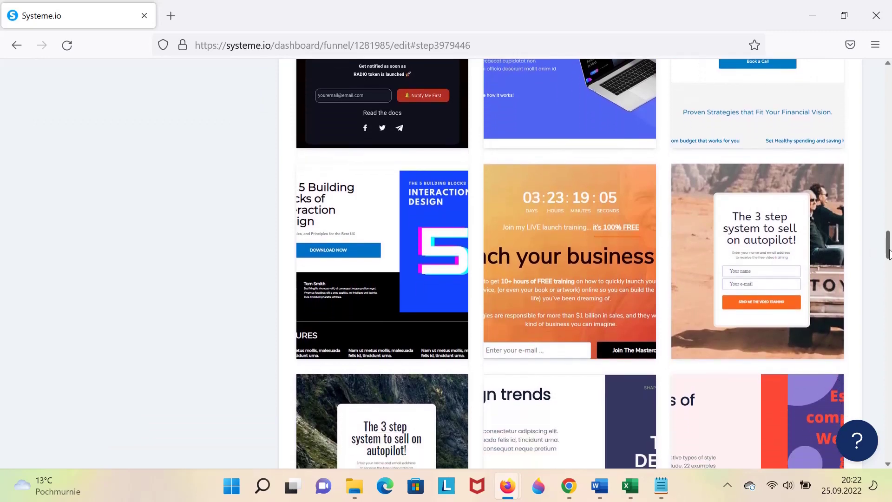
mouse_move(771, 244)
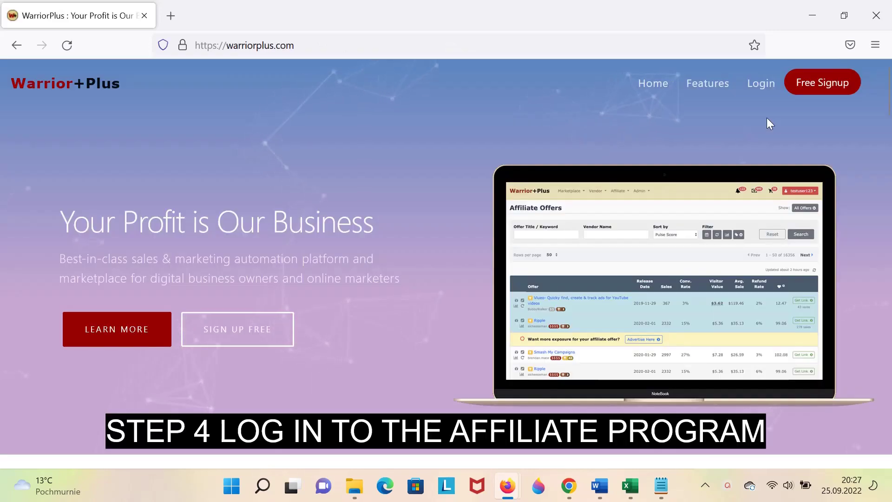
Sign in to WarriorPlus and open the Copywriterr – Unlimited AI Content Generator offer's sales page.
left_click(762, 85)
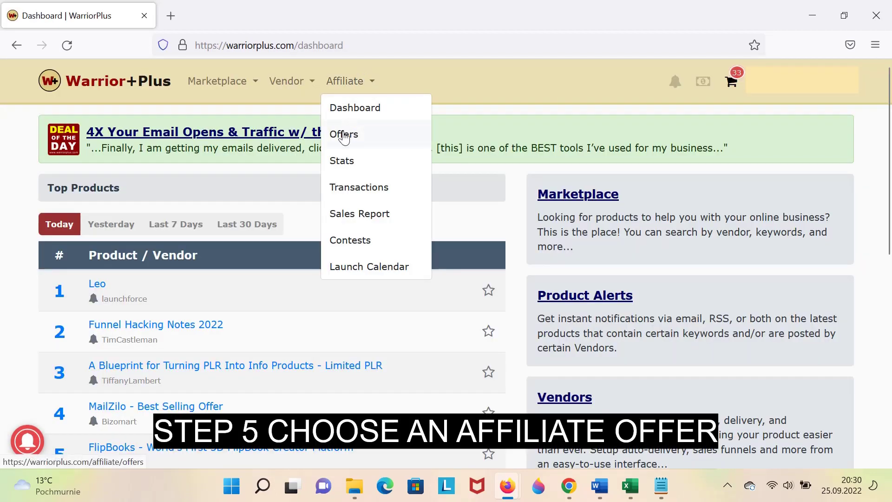
left_click(344, 134)
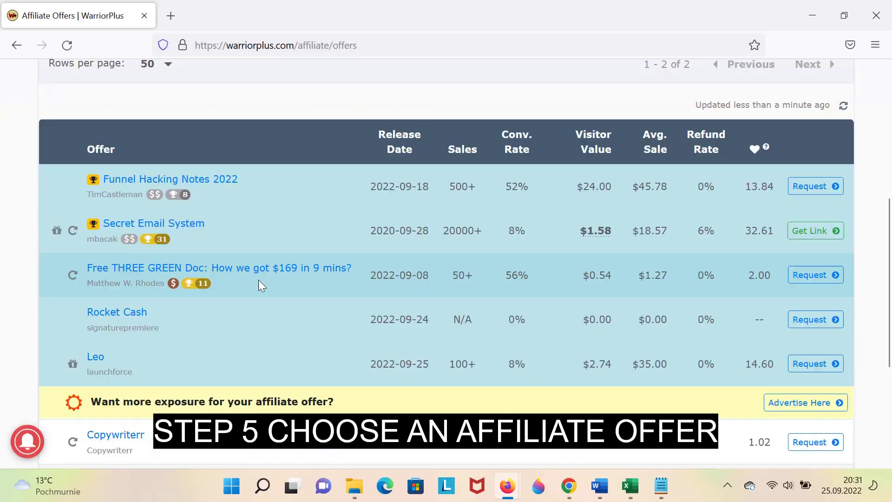
scroll(258, 280, "down", 4)
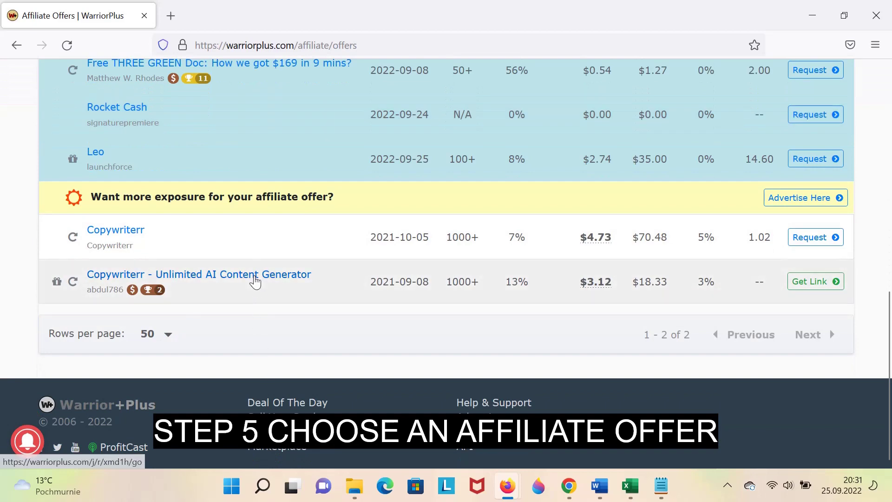
left_click(255, 280)
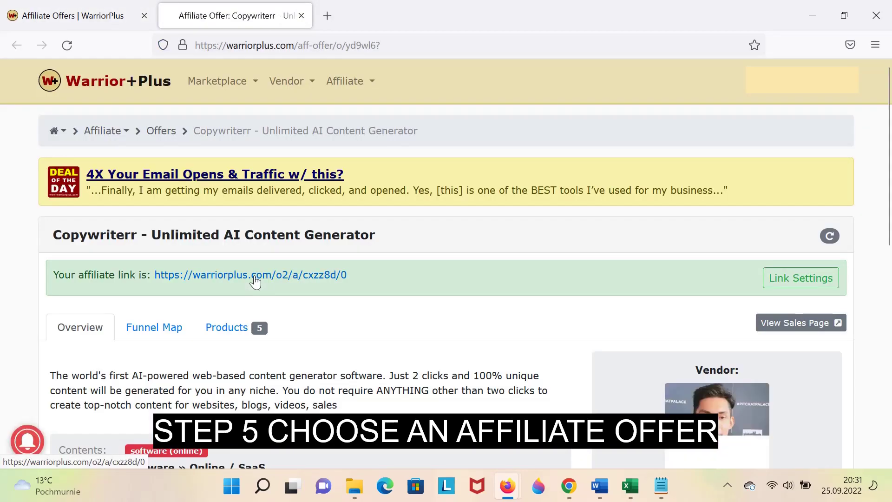
left_click(778, 327)
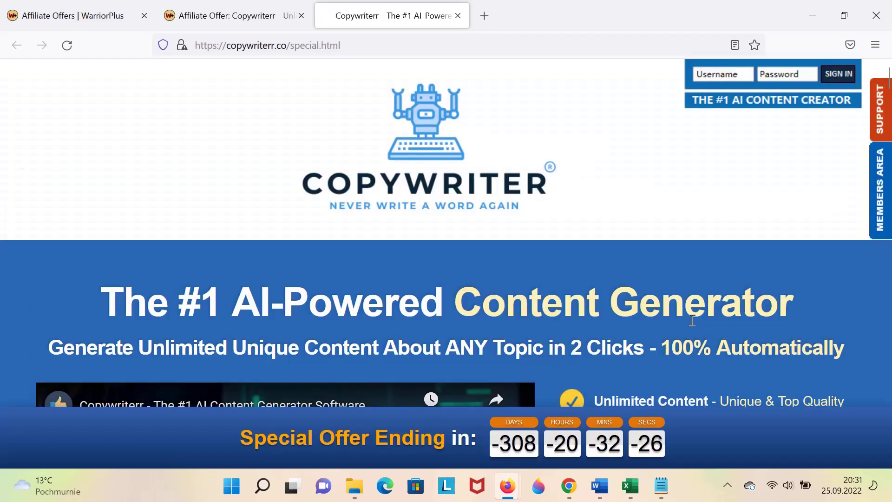
Select the sales page subtitle about generating unlimited unique content on any topic.
scroll(692, 319, "down", 3)
scroll(692, 319, "down", 3)
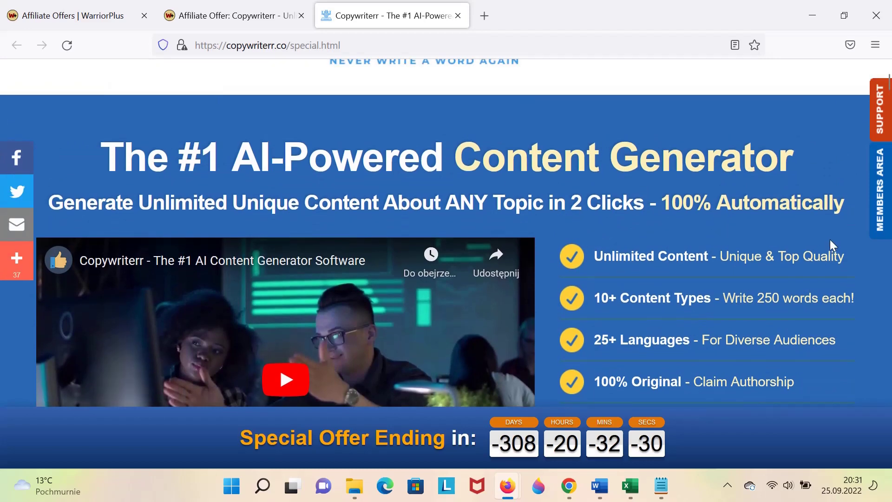
left_click_drag(845, 206, 54, 201)
key("ctrl+c")
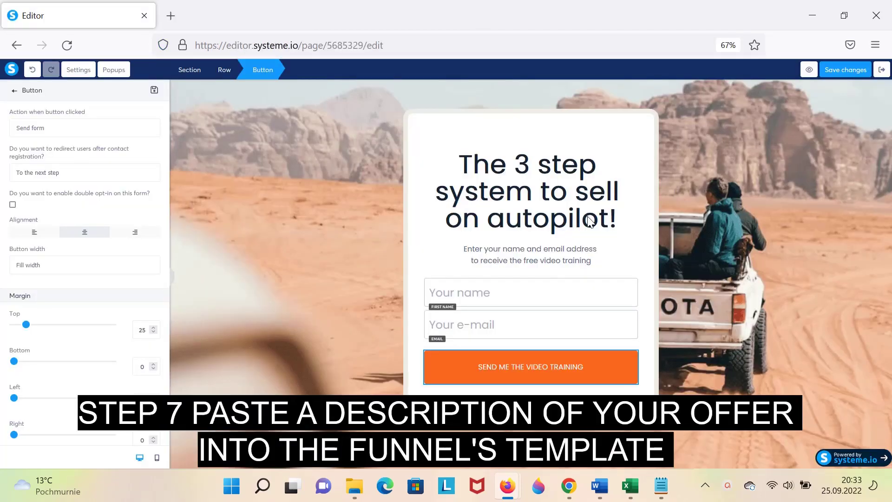
Replace the squeeze page headline with the pasted 'Generate Unlimited Unique Content About ANY Topic…' subtitle.
key("Escape")
double_click(588, 224)
left_click_drag(617, 219, 463, 172)
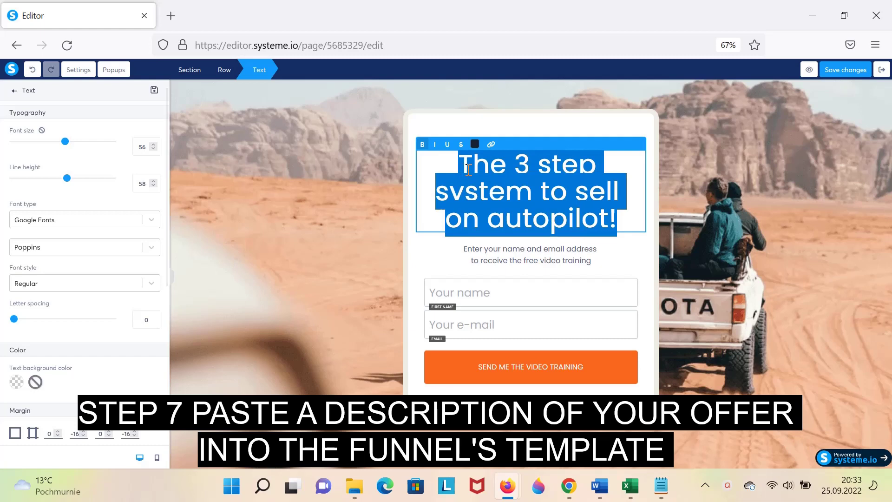
key("ctrl+v")
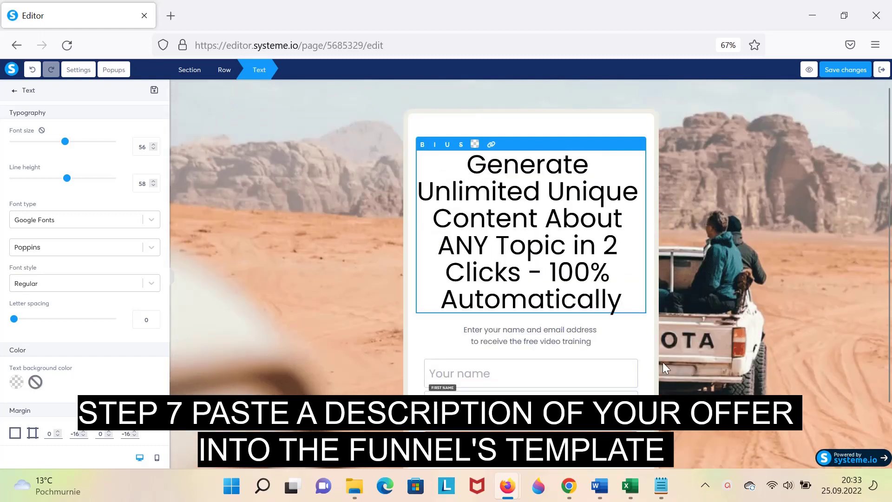
left_click(679, 379)
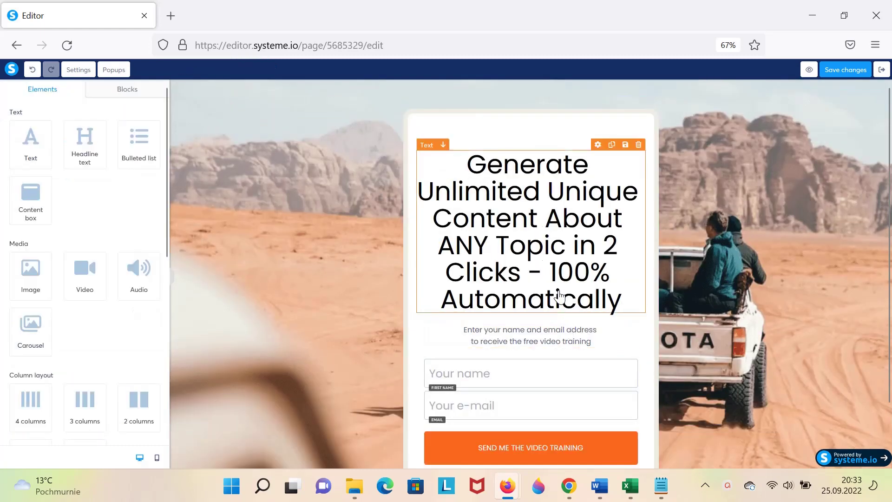
left_click(508, 344)
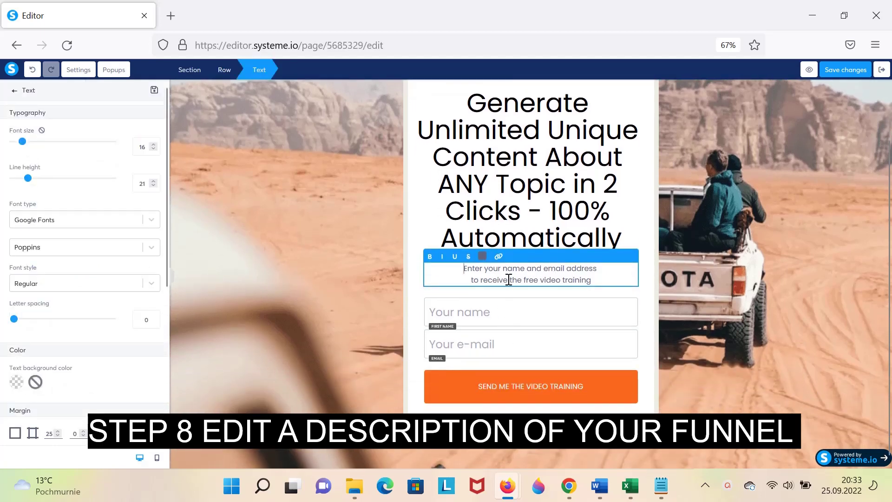
Change 'receive' to 'watch' so the description reads 'to watch the free video training'.
left_click_drag(508, 280, 484, 277)
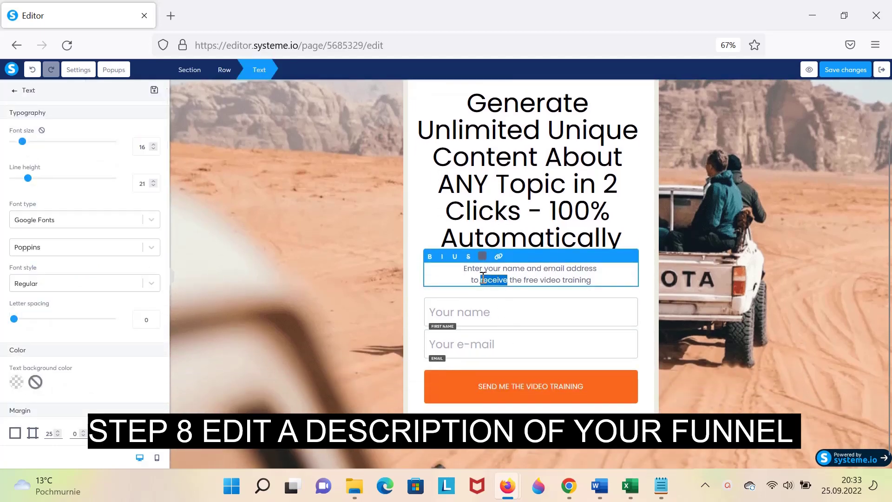
type("watcx")
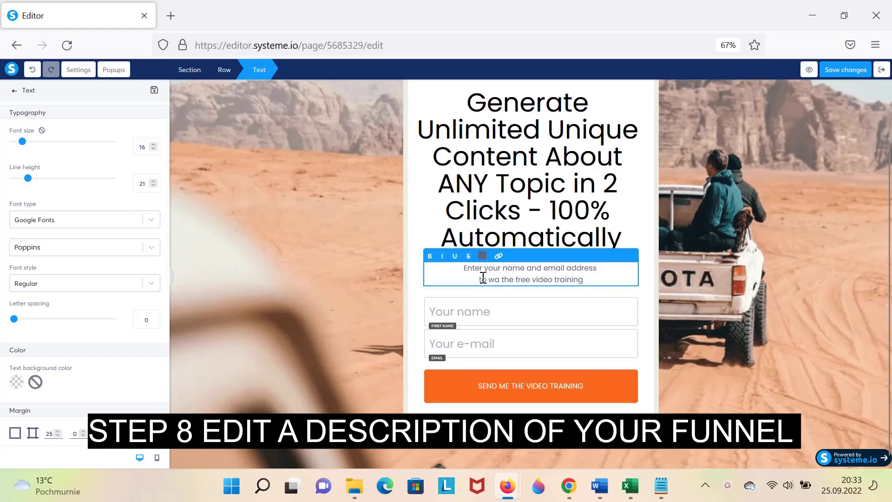
key("BackSpace")
type("h")
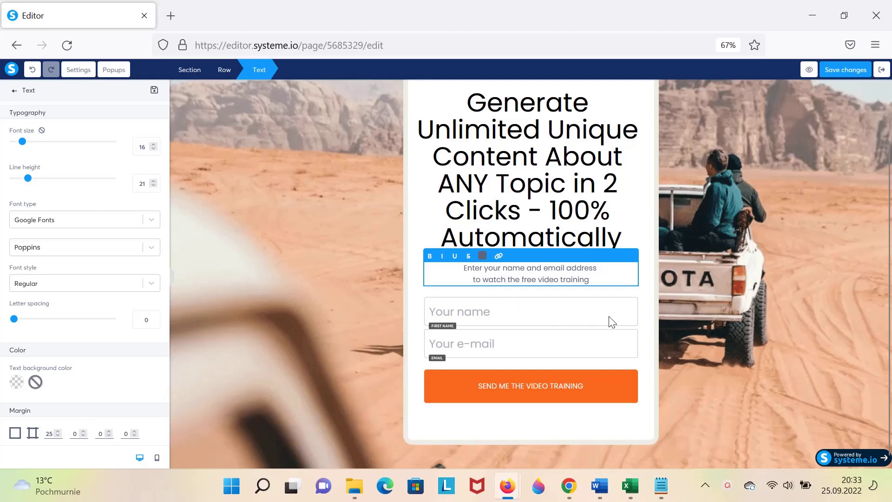
Relabel the orange opt-in button from 'SEND ME THE VIDEO TRAINING' to 'TAKE ME TO THE VIDEO TRAINING'.
left_click(650, 324)
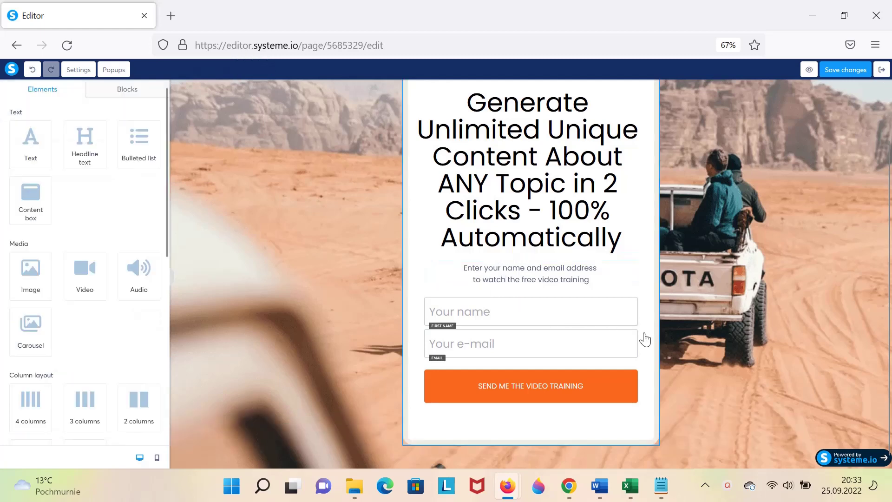
left_click(548, 389)
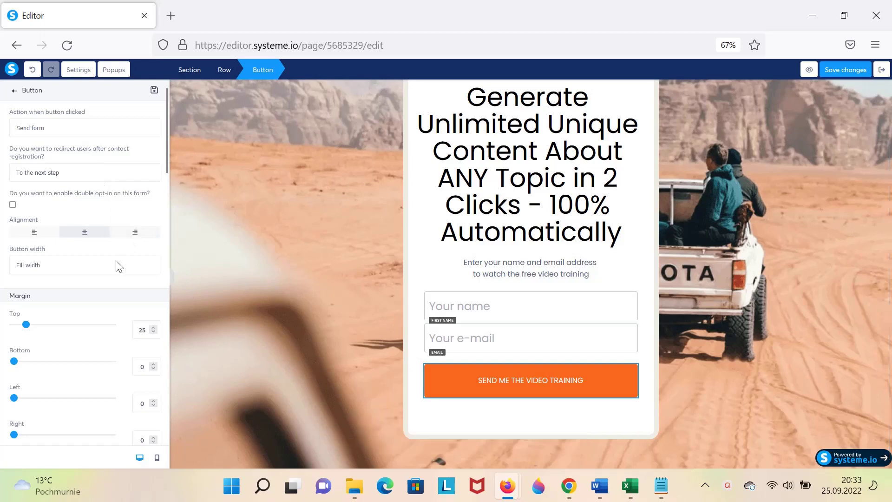
scroll(116, 279, "down", 3)
scroll(116, 284, "down", 2)
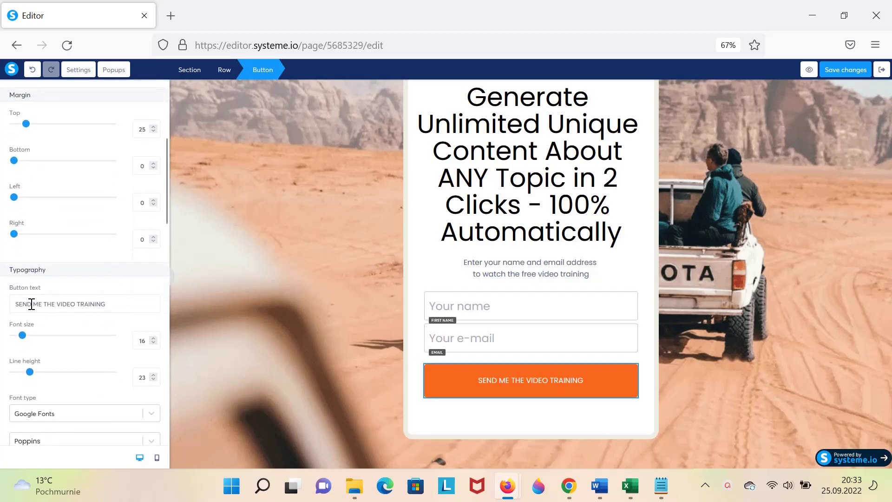
left_click_drag(29, 304, 8, 304)
type("take")
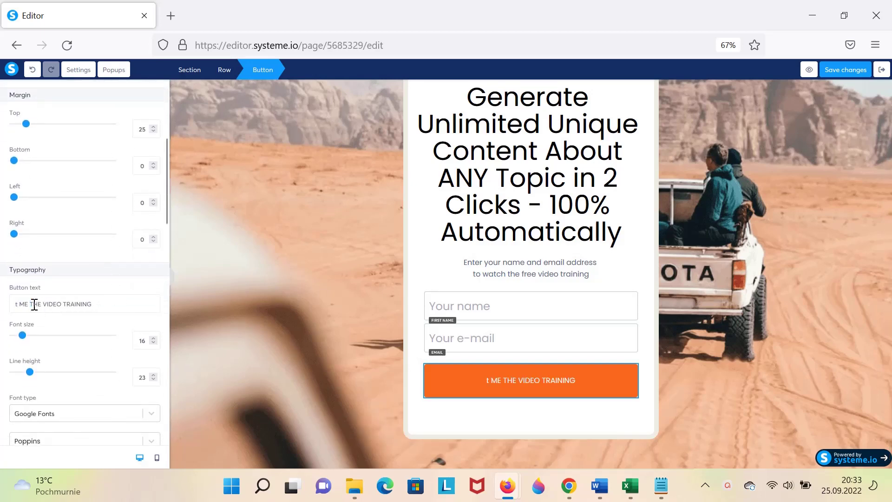
key("BackSpace")
key("BackSpace")
key("BackSpace")
key("BackSpace")
type("TAKE ME ")
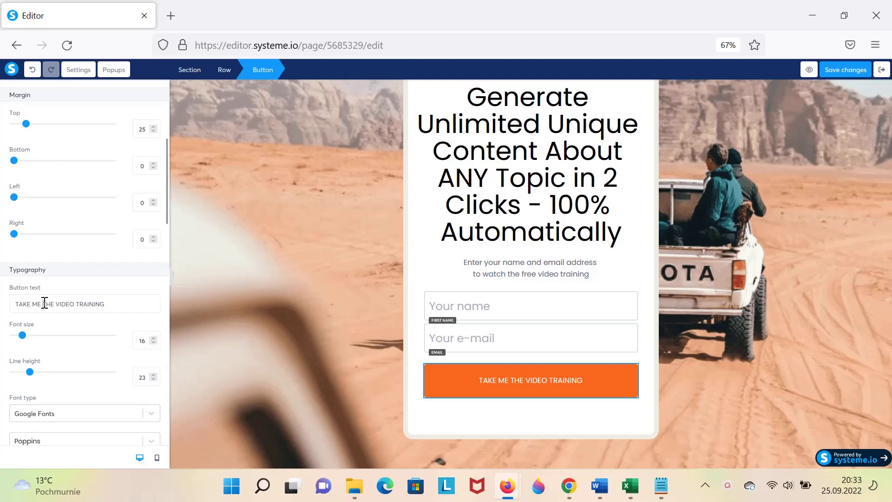
type("TO")
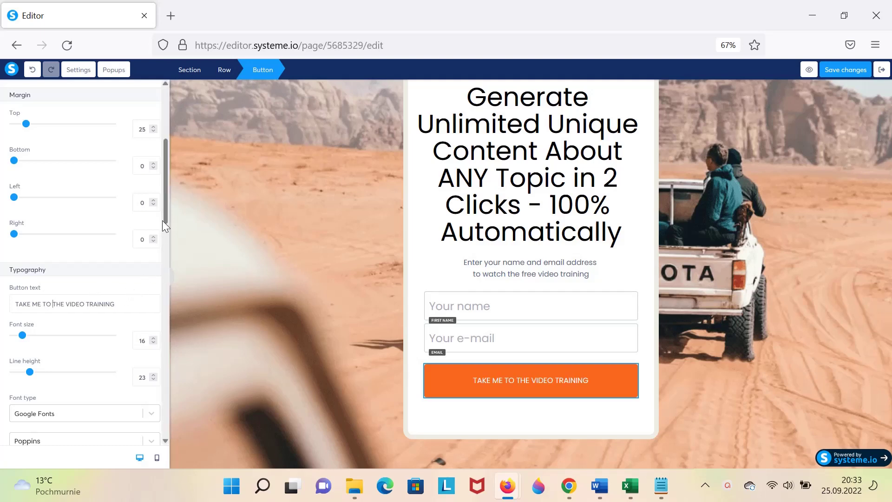
left_click(199, 242)
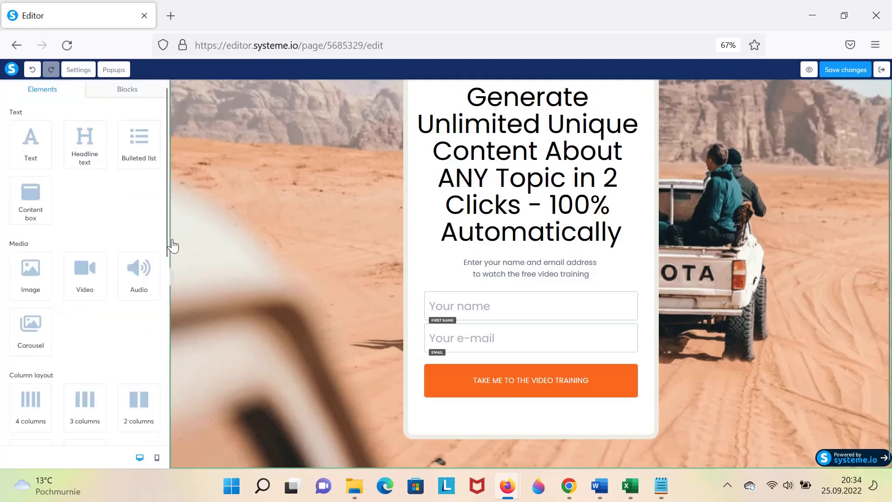
Set the opt-in button's post-registration redirect option to 'To a custom URL'.
left_click(470, 392)
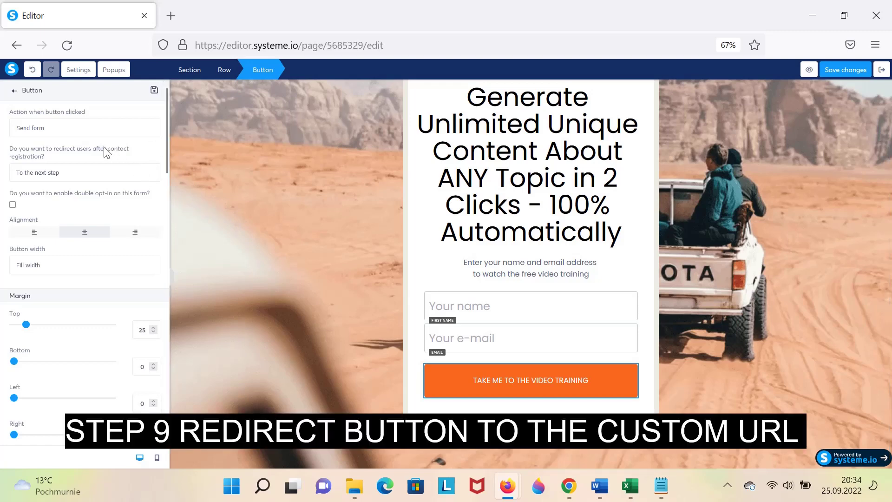
left_click(56, 175)
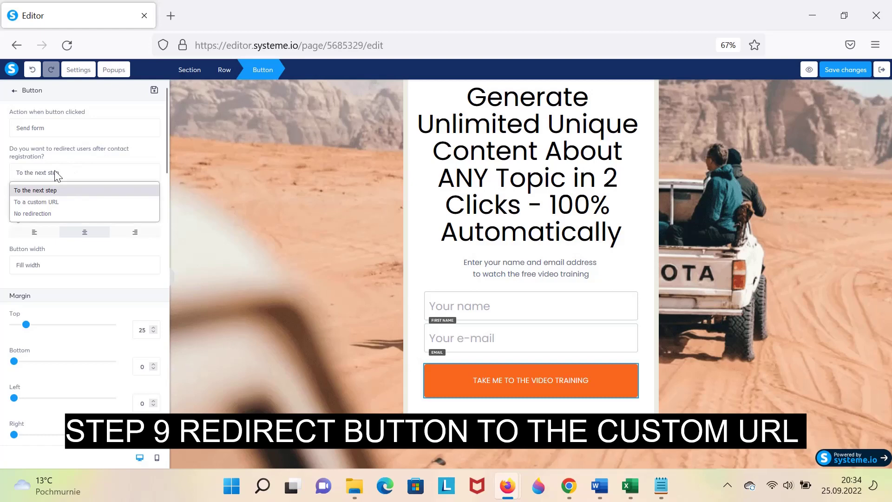
left_click(54, 203)
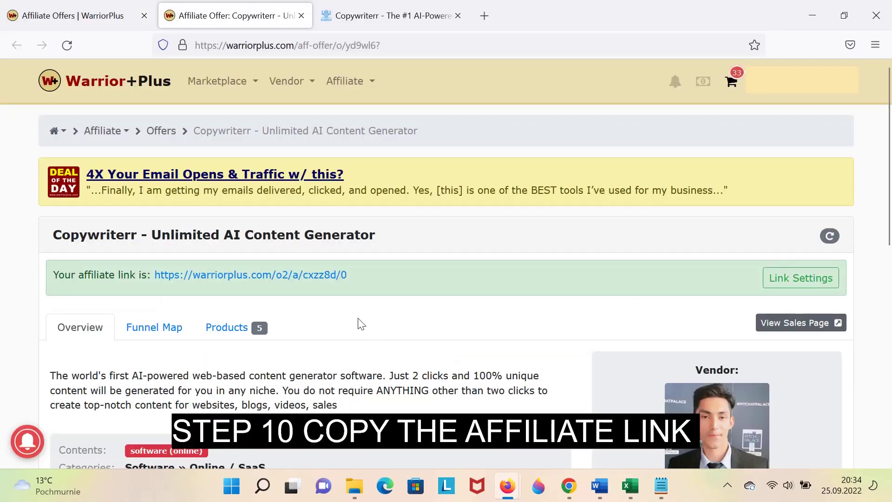
Select the Copywriterr affiliate link on the WarriorPlus offer page.
left_click_drag(367, 281, 154, 279)
key("ctrl+c")
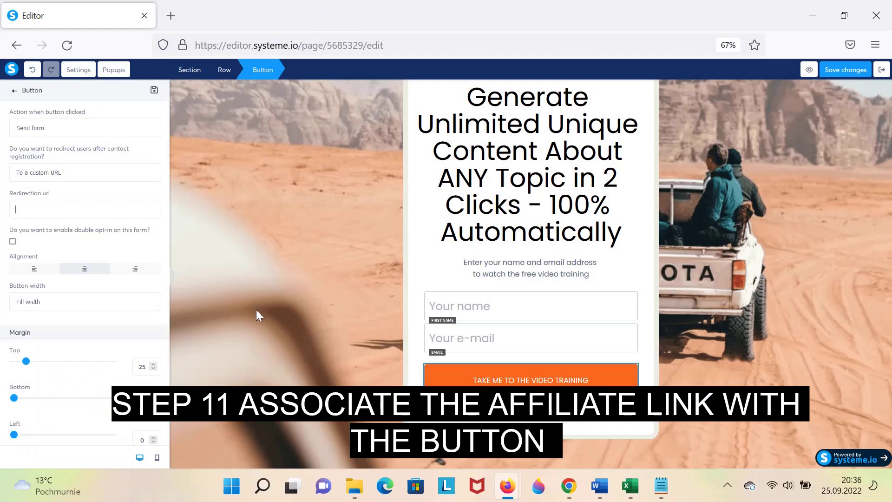
Paste the WarriorPlus affiliate link into the button's Redirection url field.
left_click(54, 210)
key("ctrl+v")
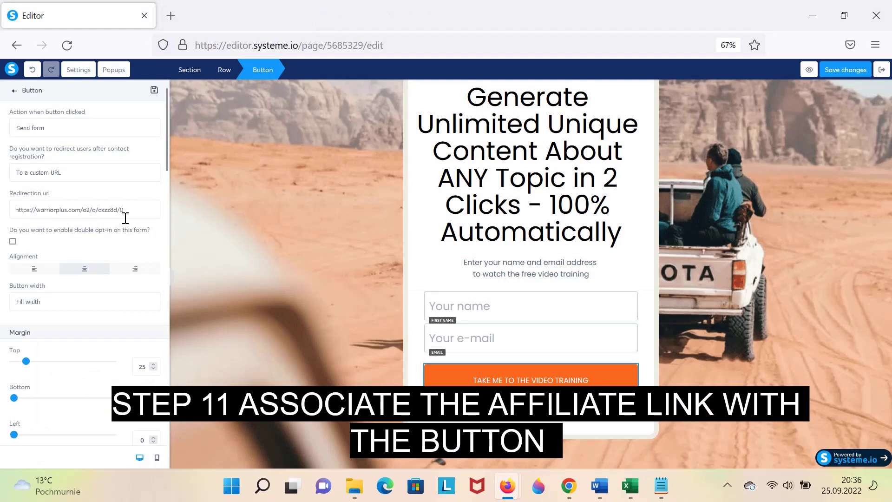
left_click(189, 253)
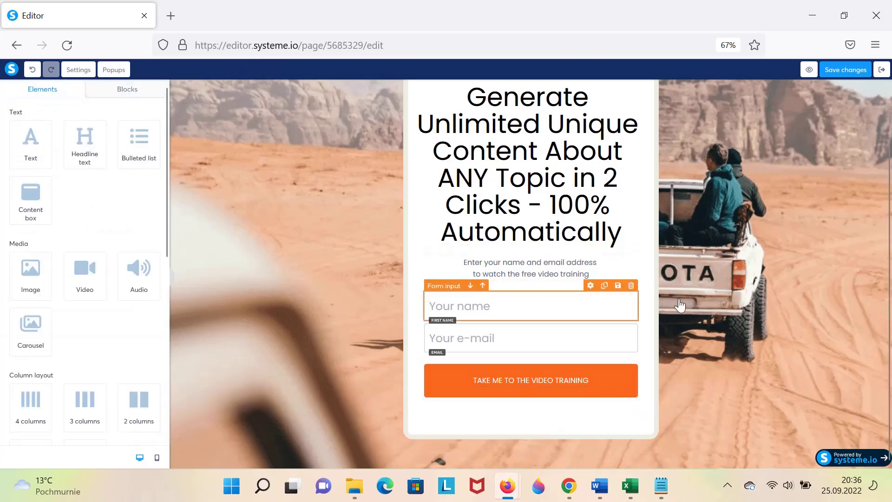
scroll(692, 304, "up", 3)
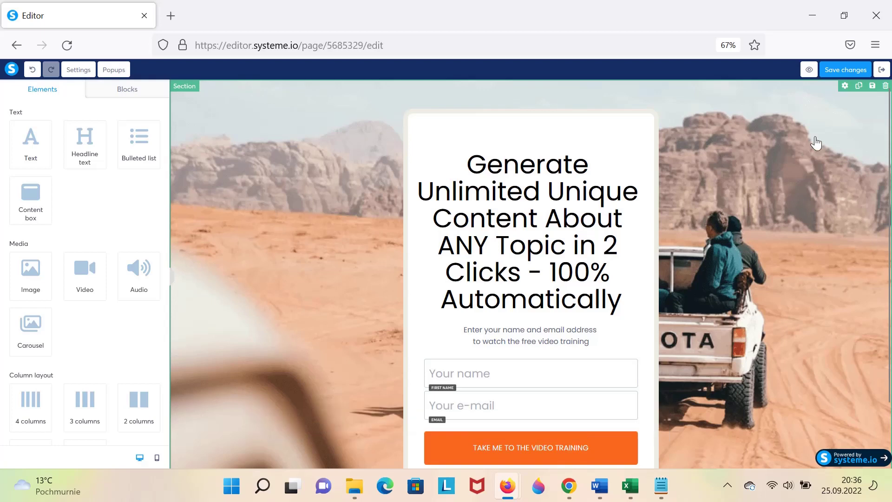
Exit the page editor and rename the 'Squeeze page' step to 'CONTENT CREATOR'.
left_click(881, 70)
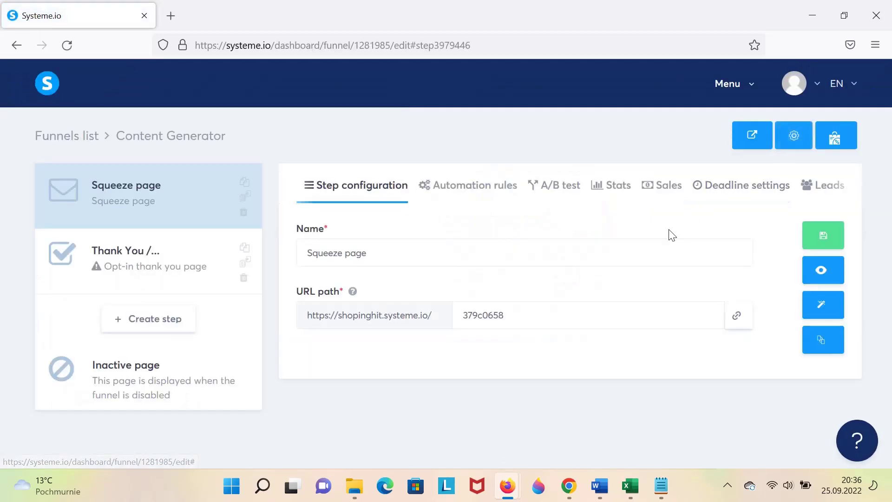
left_click(406, 252)
left_click_drag(406, 253, 293, 253)
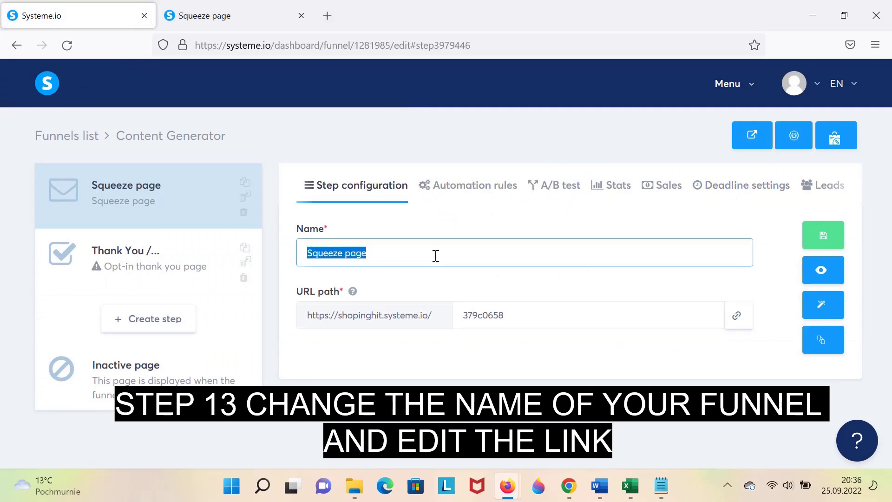
type("C")
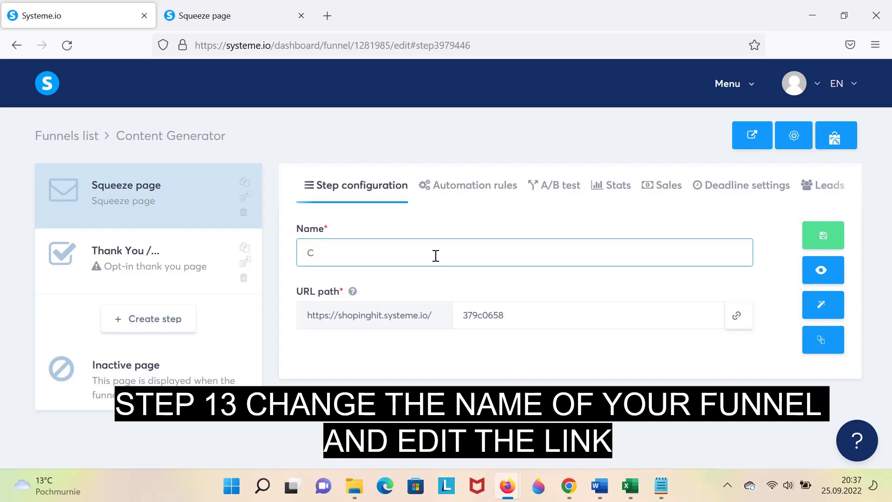
type("ONTENT CREATOR")
Replace the URL path 379c0658 with 'contentcreator' and save the step.
left_click(526, 316)
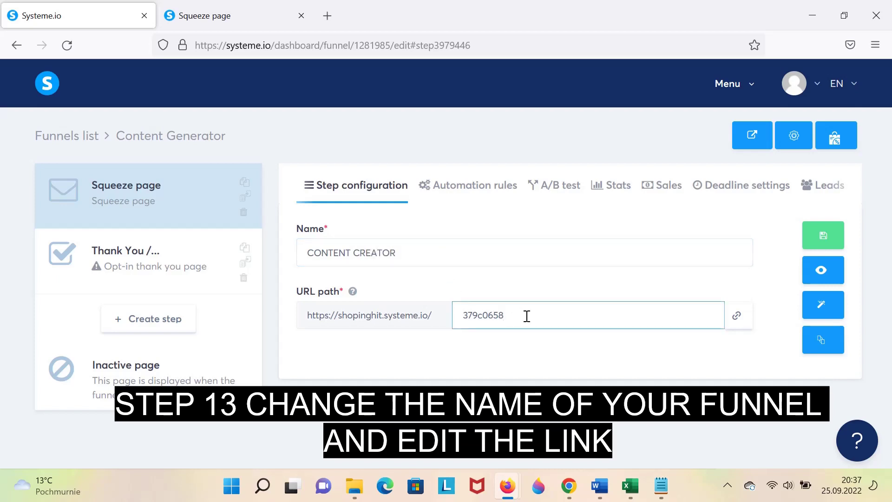
left_click_drag(526, 316, 464, 315)
key("BackSpace")
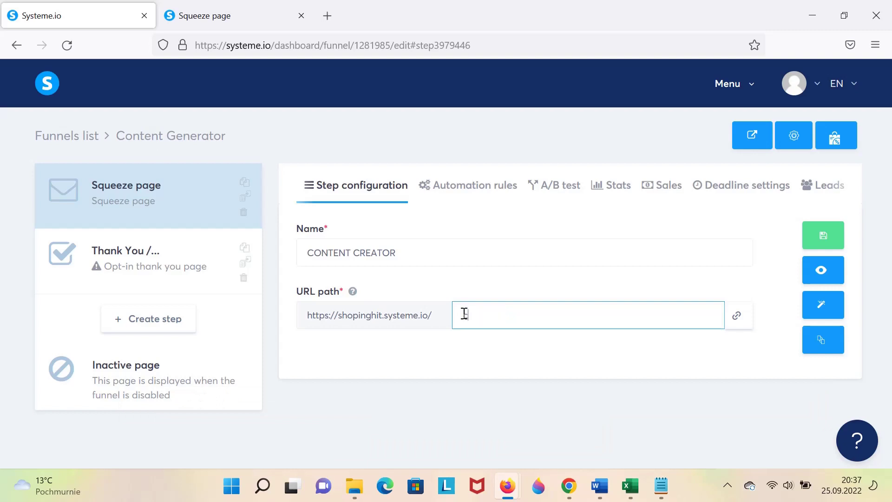
type("contentcreator")
left_click(690, 346)
left_click(816, 245)
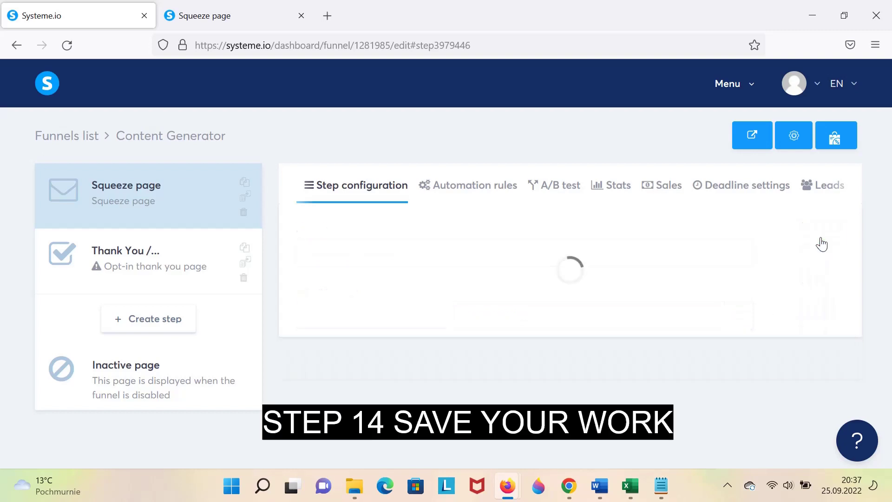